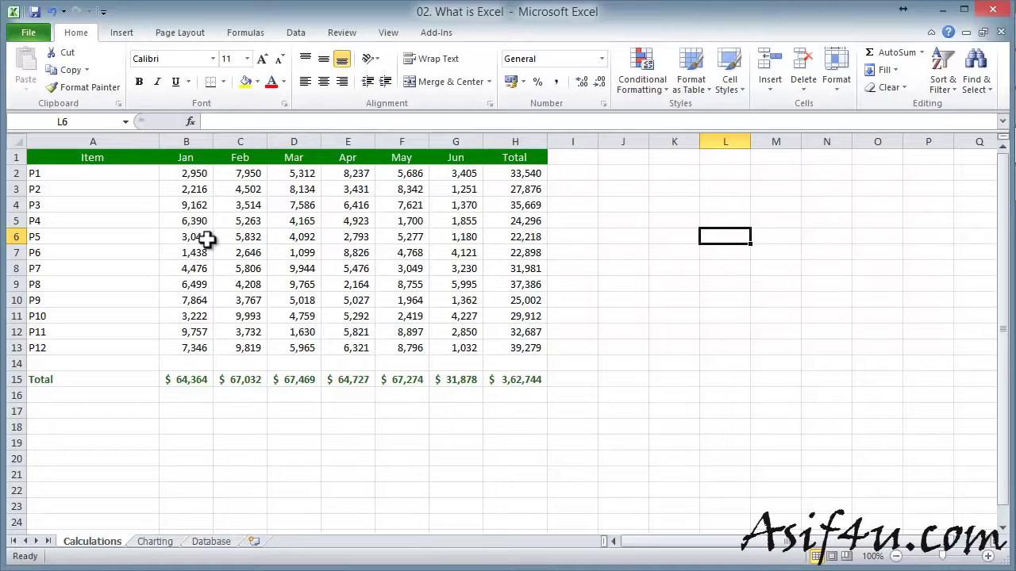
Select cell B15 so the formula bar shows the Jan total =SUM(B2:B14)
{"action": "left_click", "coordinate": [187, 380]}
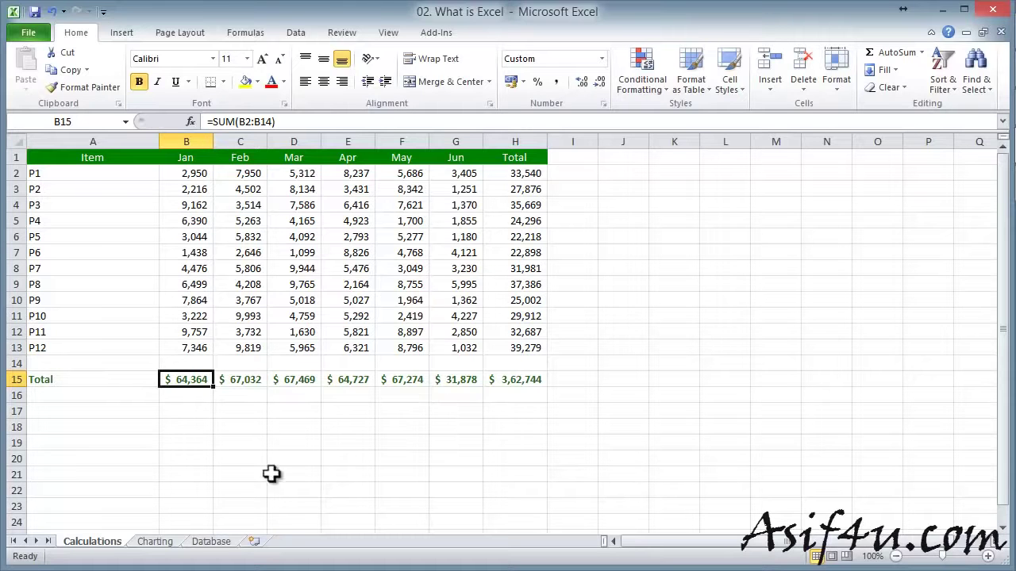
Flip between the Calculations and Charting sheets, ending on the Charting sheet's 3D cone chart
{"action": "left_click", "coordinate": [155, 541]}
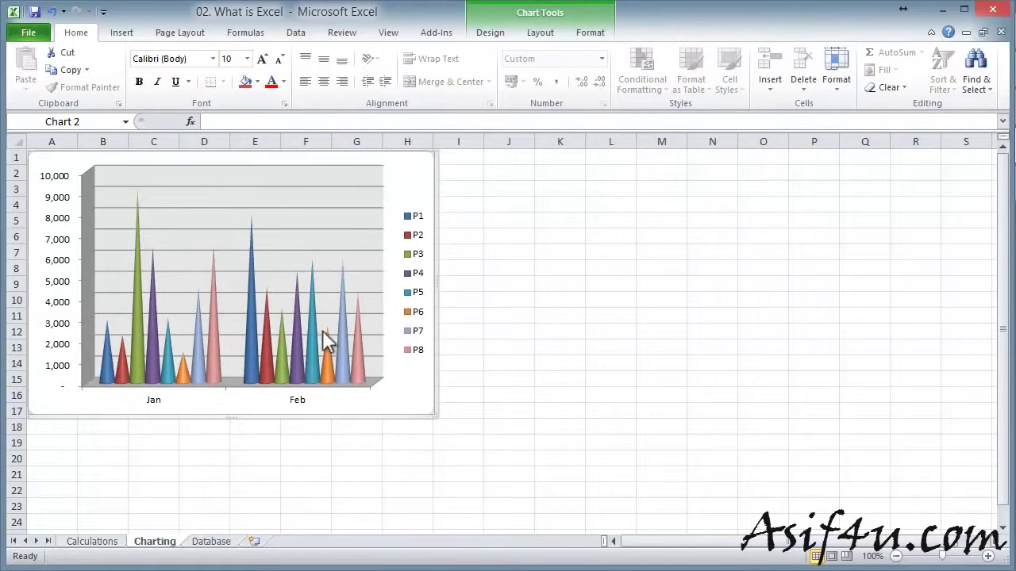
{"action": "left_click", "coordinate": [111, 541]}
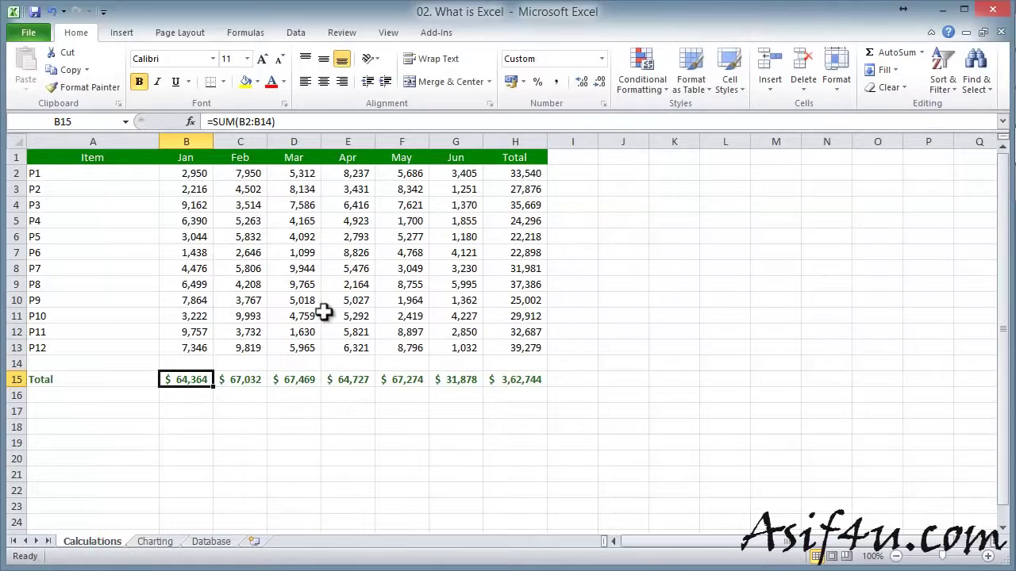
{"action": "left_click", "coordinate": [159, 546]}
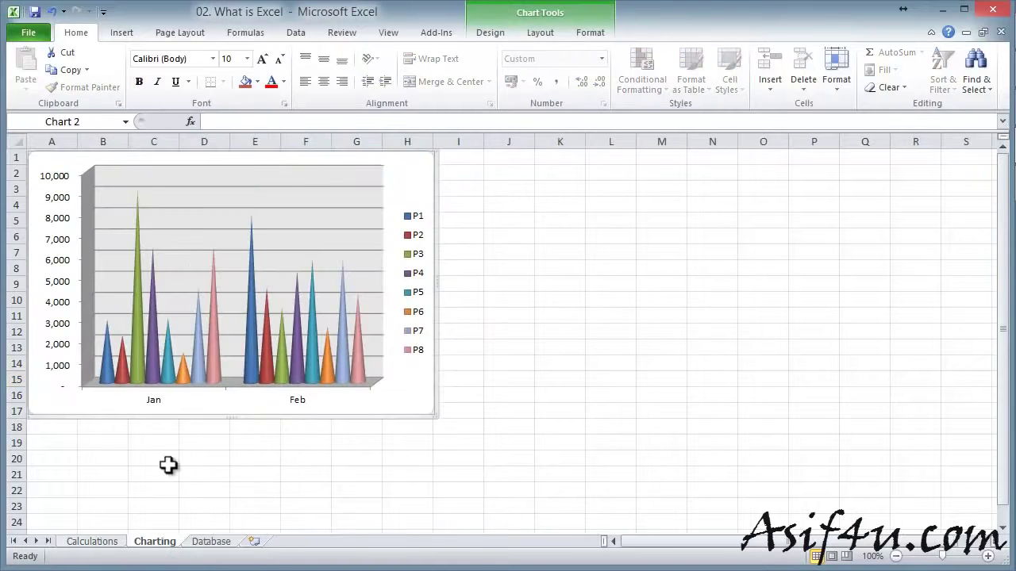
{"action": "left_click", "coordinate": [112, 543]}
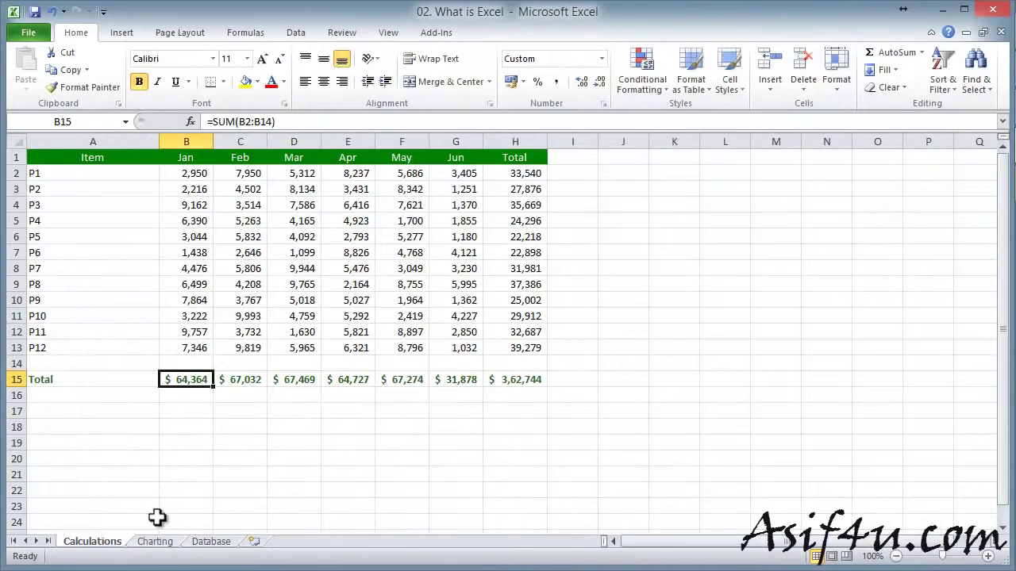
{"action": "left_click", "coordinate": [155, 542]}
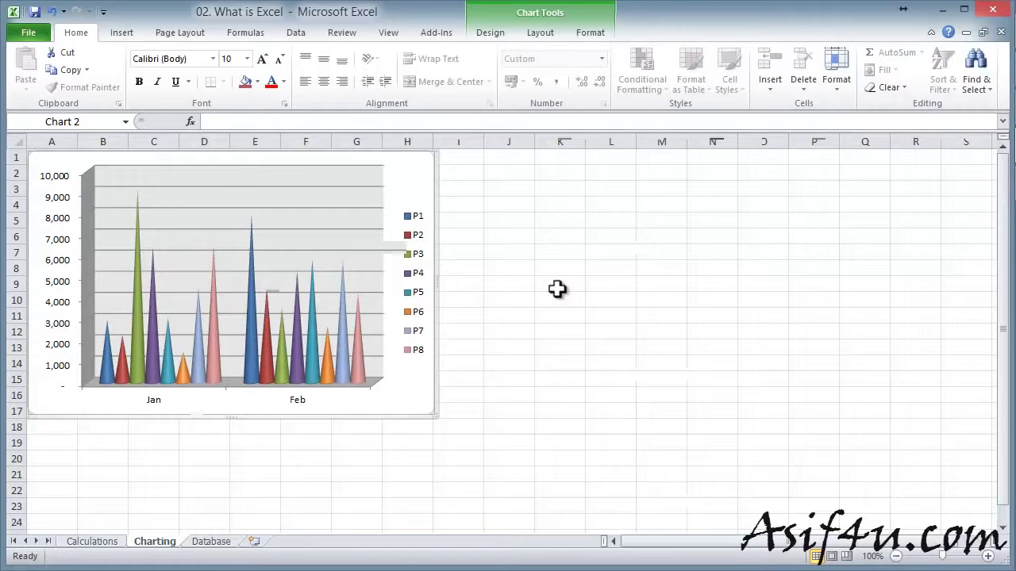
Move to the Database order sheet with Ctrl+Page Down, cycle through all three sheets, and finish on Calculations
{"action": "key", "text": "ctrl+Page_Down"}
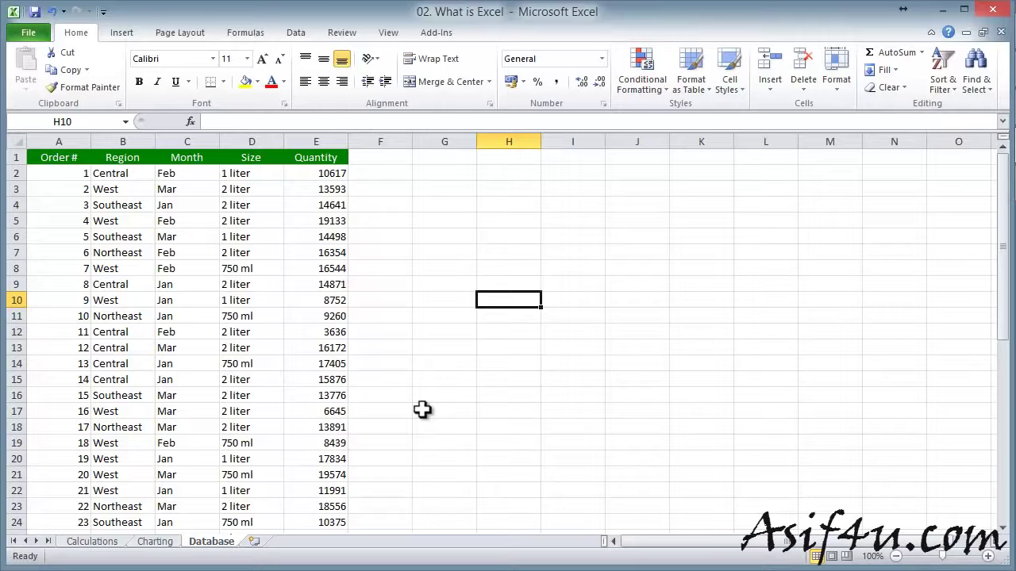
{"action": "left_click", "coordinate": [111, 542]}
{"action": "left_click", "coordinate": [152, 542]}
{"action": "left_click", "coordinate": [208, 544]}
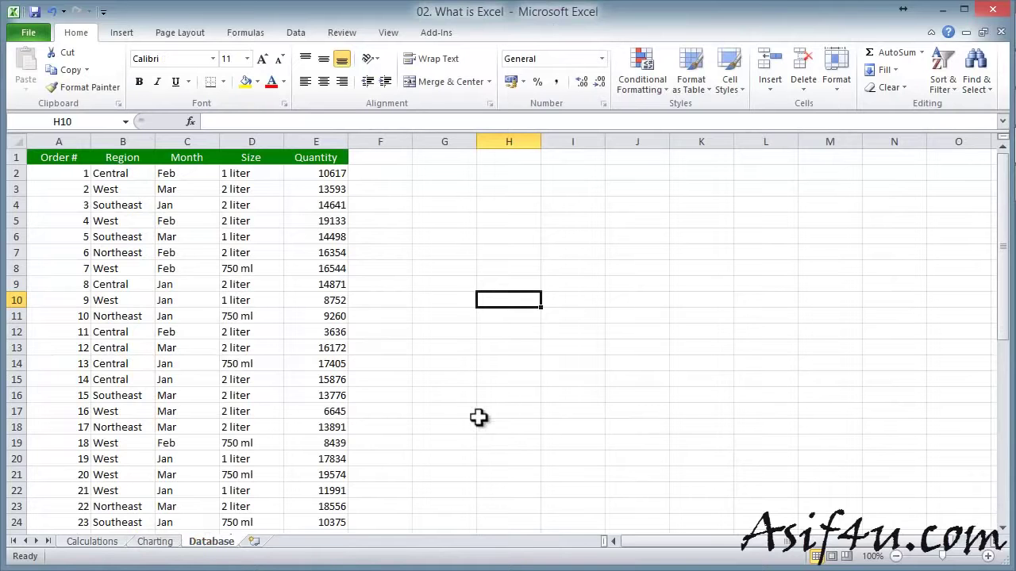
{"action": "left_click", "coordinate": [94, 543]}
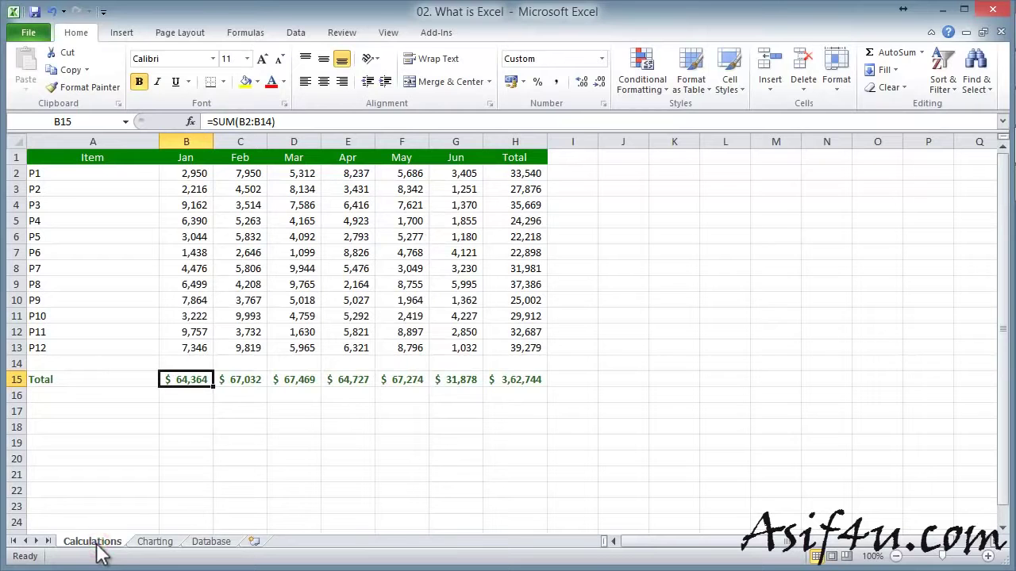
{"action": "left_click", "coordinate": [150, 542]}
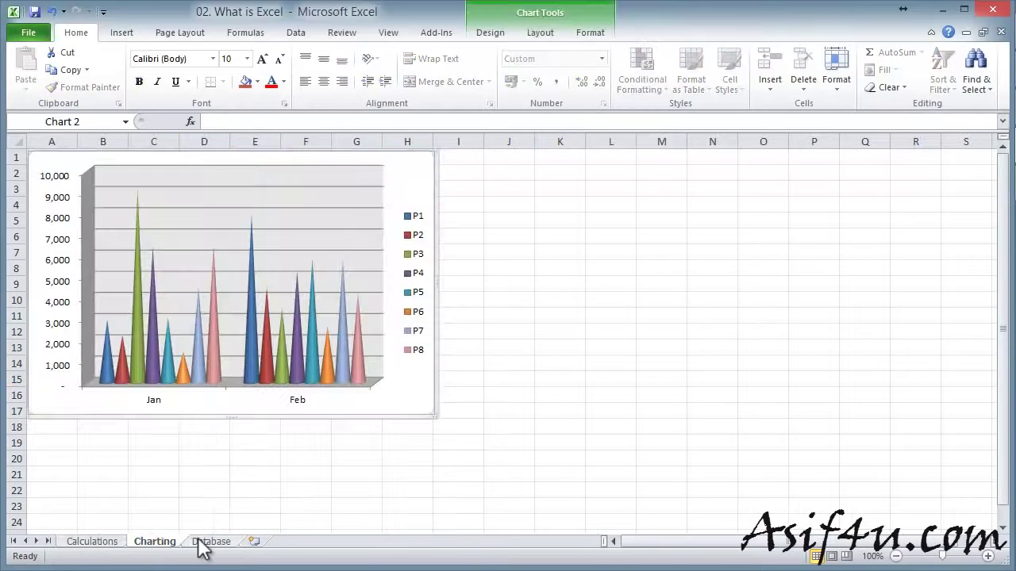
{"action": "left_click", "coordinate": [200, 543]}
{"action": "left_click", "coordinate": [115, 543]}
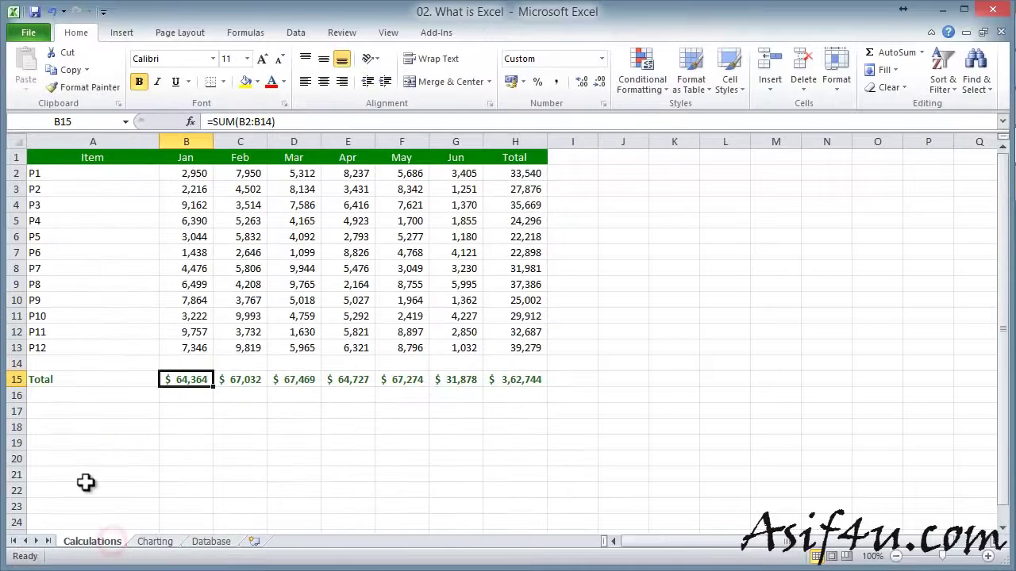